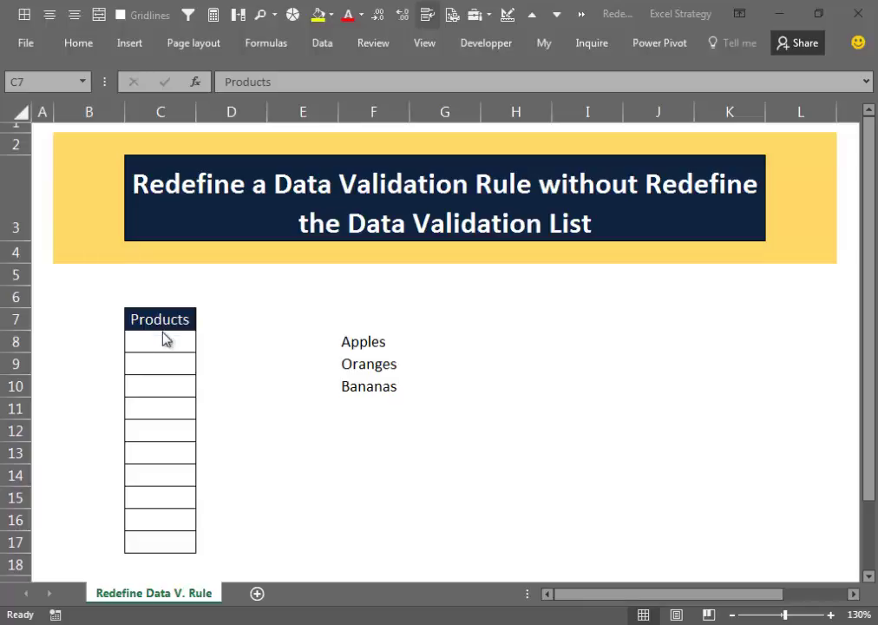
# - Give C8:C17 a List data validation with source =$F$8:$F$10 to create a fruit dropdown
pyautogui.click(162, 326)
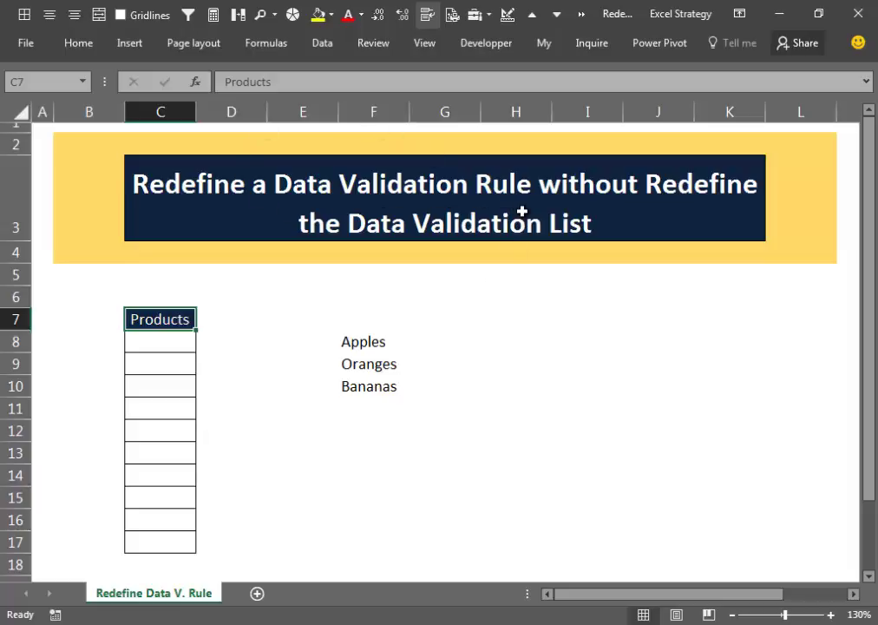
pyautogui.click(173, 348)
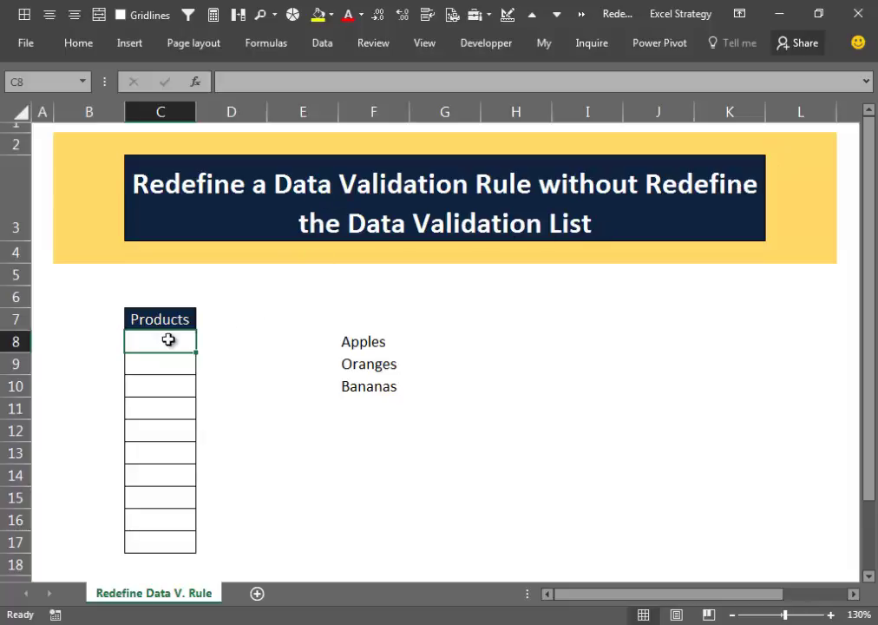
pyautogui.keyDown('shift'); pyautogui.click(162, 536); pyautogui.keyUp('shift')
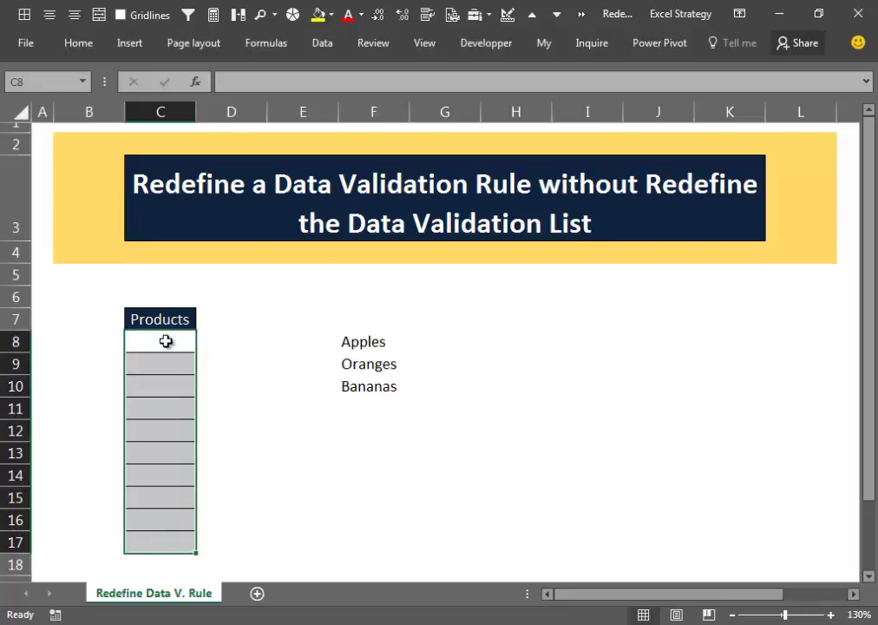
pyautogui.click(328, 48)
pyautogui.click(554, 111)
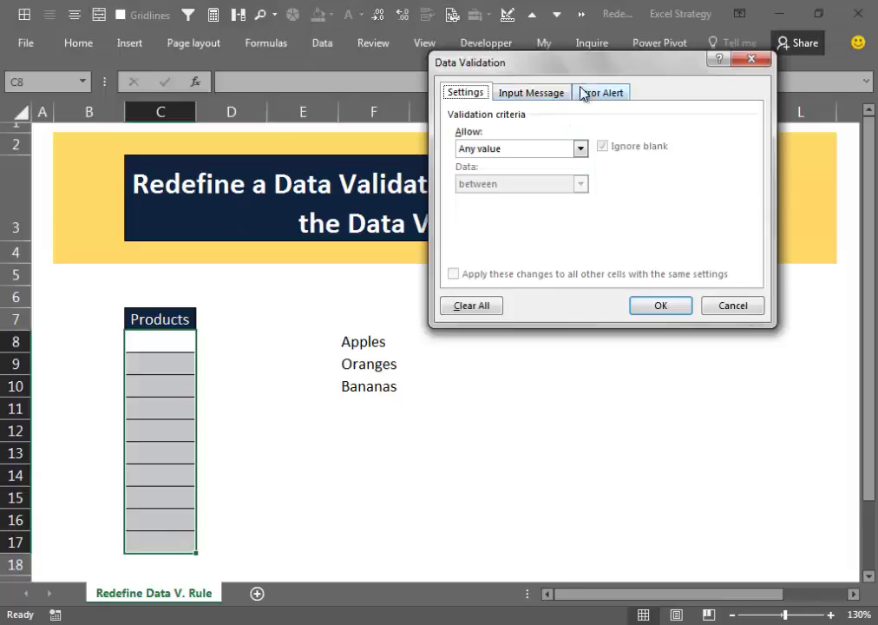
pyautogui.moveTo(604, 71); pyautogui.dragTo(609, 148)
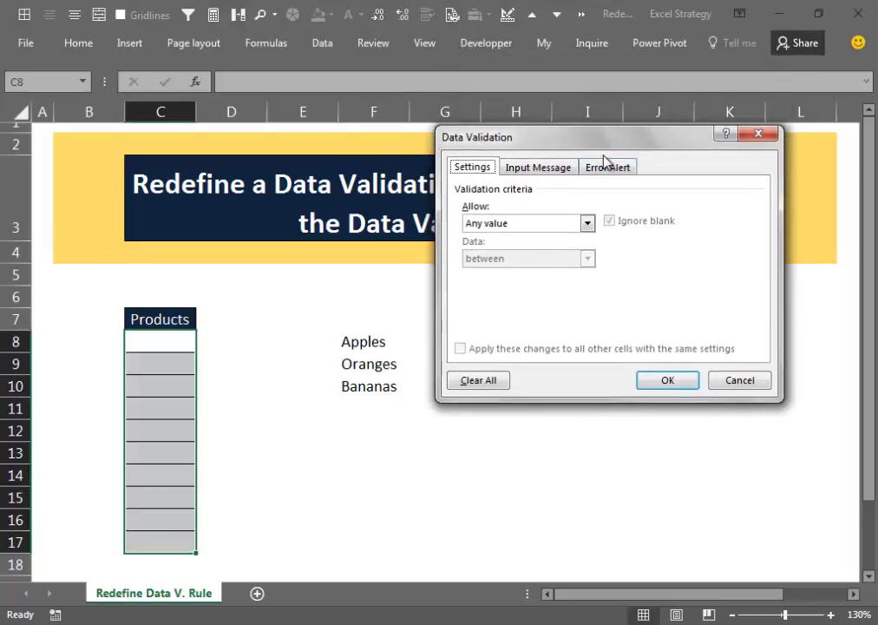
pyautogui.click(589, 223)
pyautogui.click(534, 273)
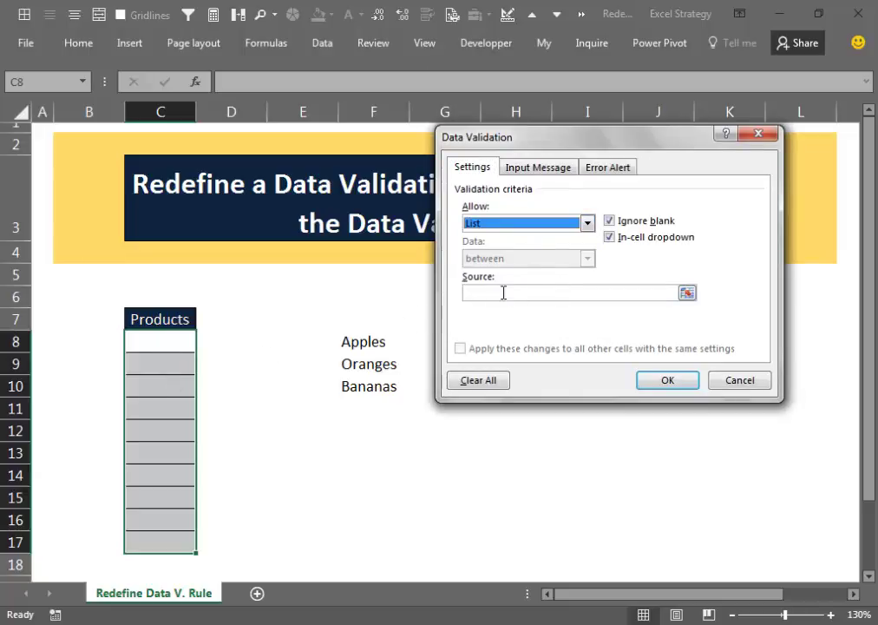
pyautogui.click(530, 293)
pyautogui.moveTo(378, 346); pyautogui.dragTo(382, 387)
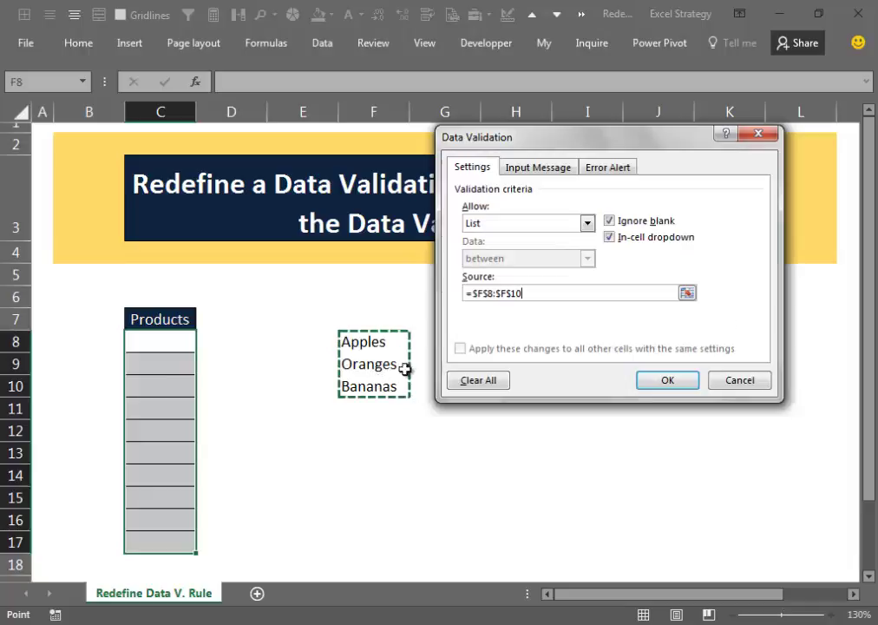
pyautogui.click(671, 381)
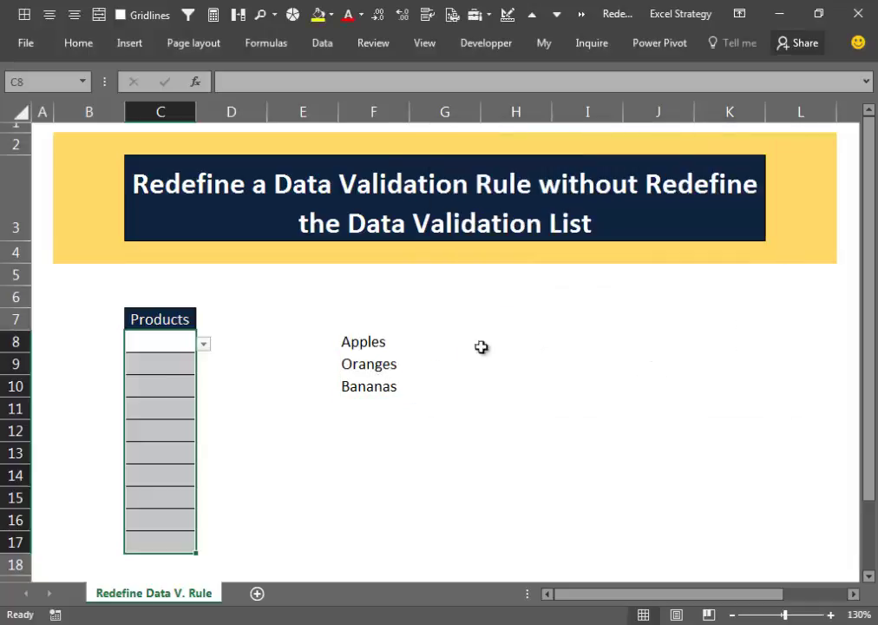
# - Use the dropdowns to fill C8 with Oranges, C9 with Bananas and C10 with Apples
pyautogui.click(187, 349)
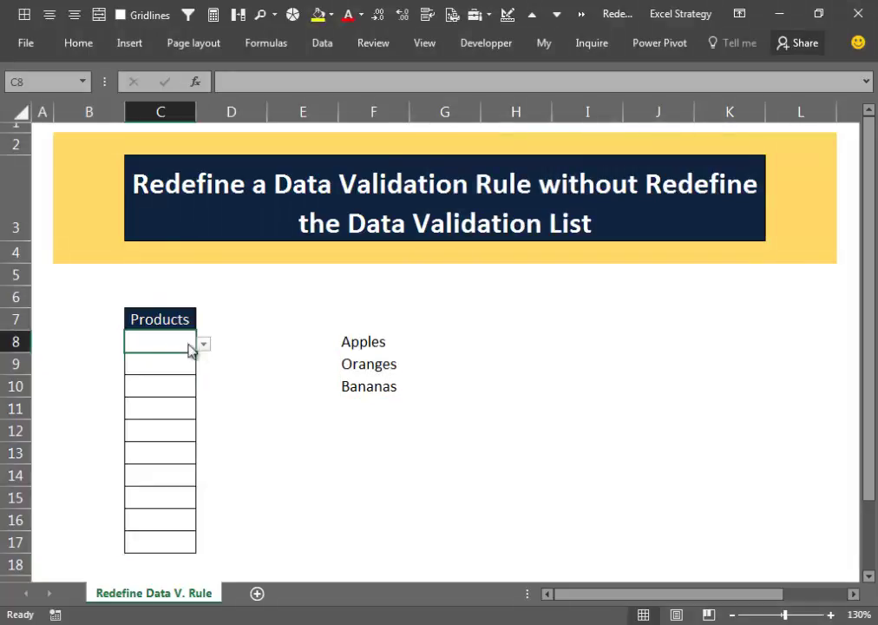
pyautogui.click(204, 345)
pyautogui.click(159, 375)
pyautogui.click(192, 362)
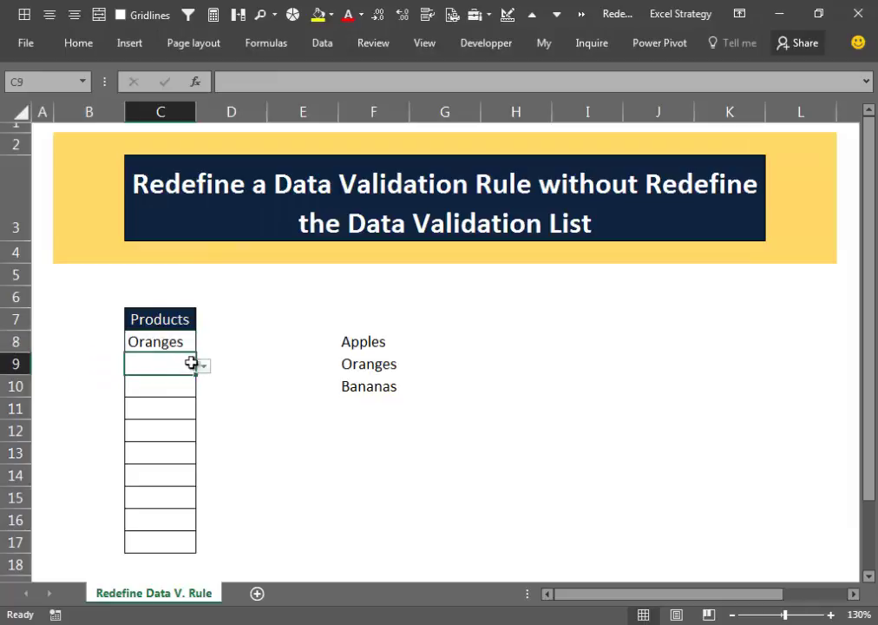
pyautogui.click(203, 369)
pyautogui.click(159, 411)
pyautogui.click(177, 384)
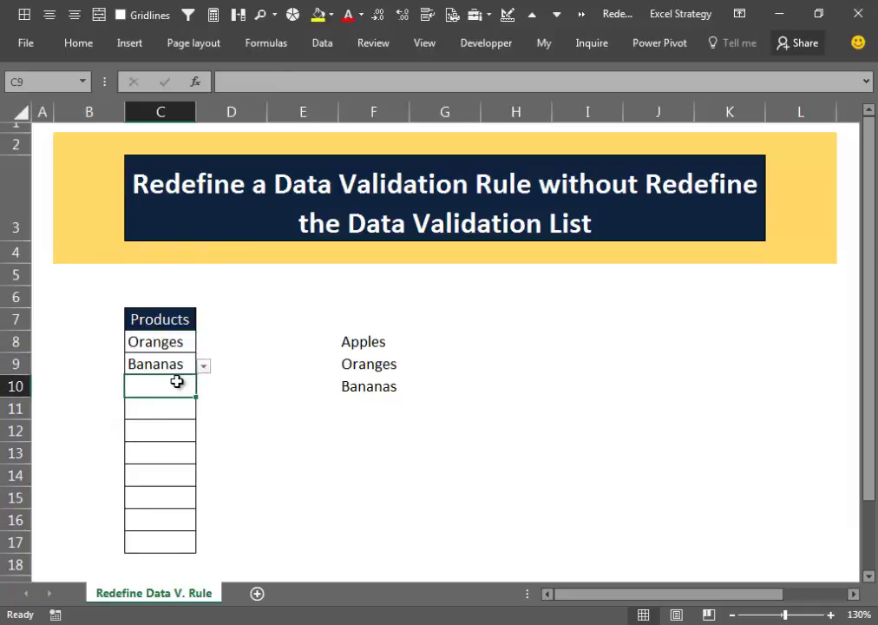
pyautogui.click(205, 390)
pyautogui.click(153, 407)
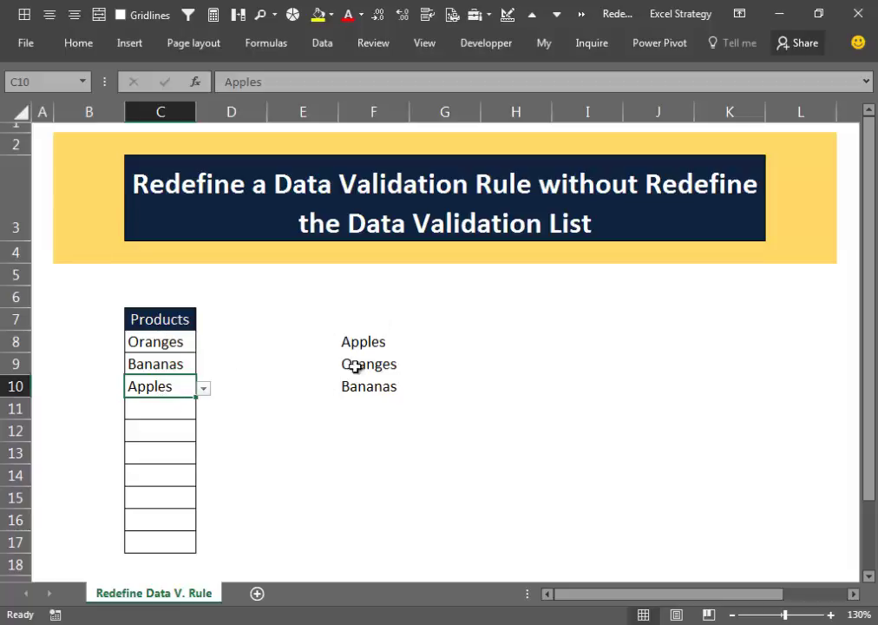
# - Enter Mangos in F11 below the fruit list, then select the Products cells C8:C17
pyautogui.click(370, 406)
pyautogui.write('M')
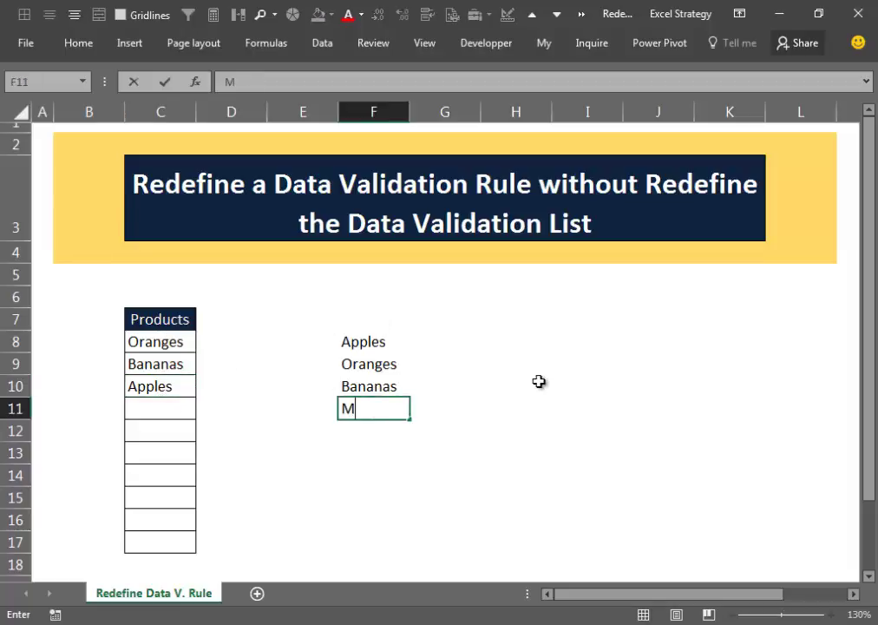
pyautogui.write('angos')
pyautogui.press('Return')
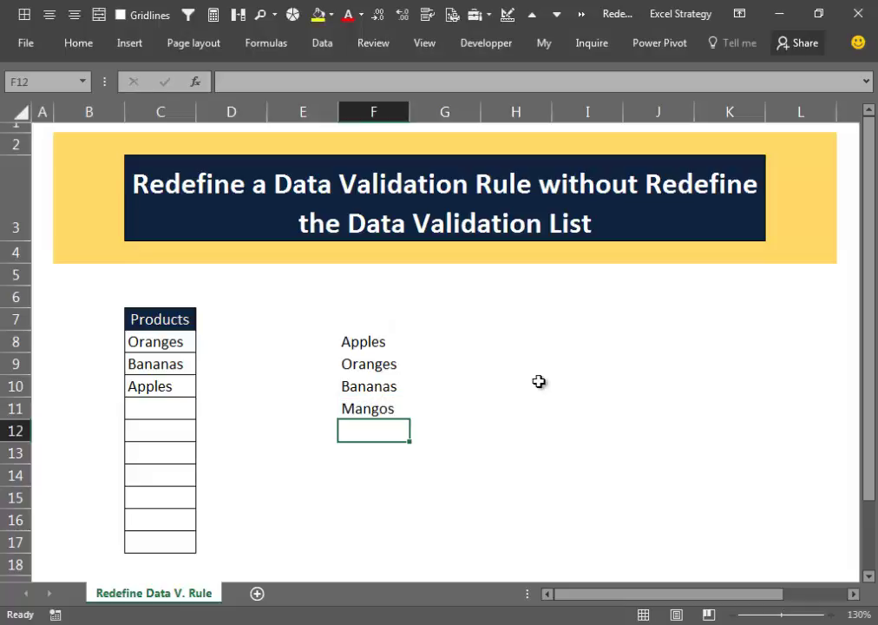
pyautogui.click(369, 410)
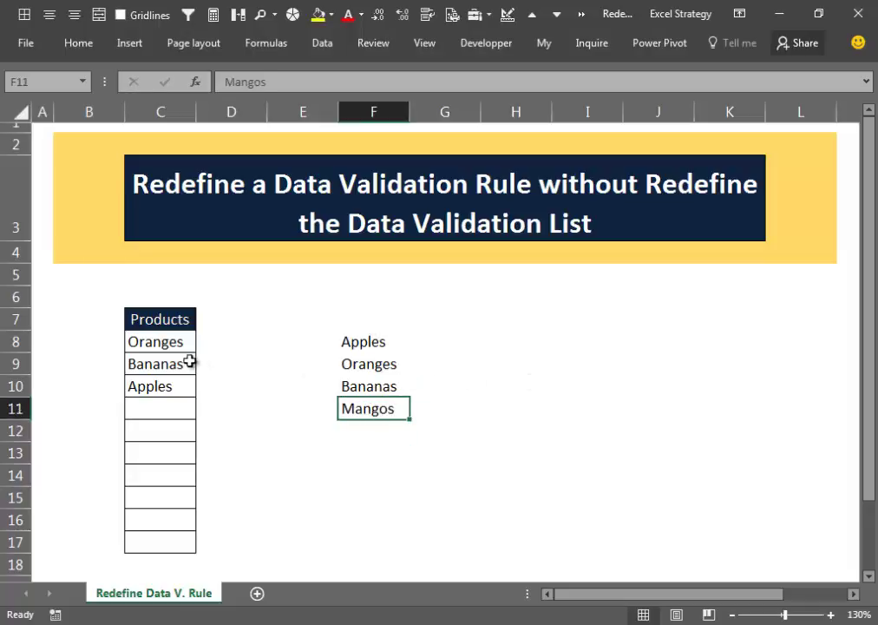
pyautogui.moveTo(168, 343); pyautogui.dragTo(172, 545)
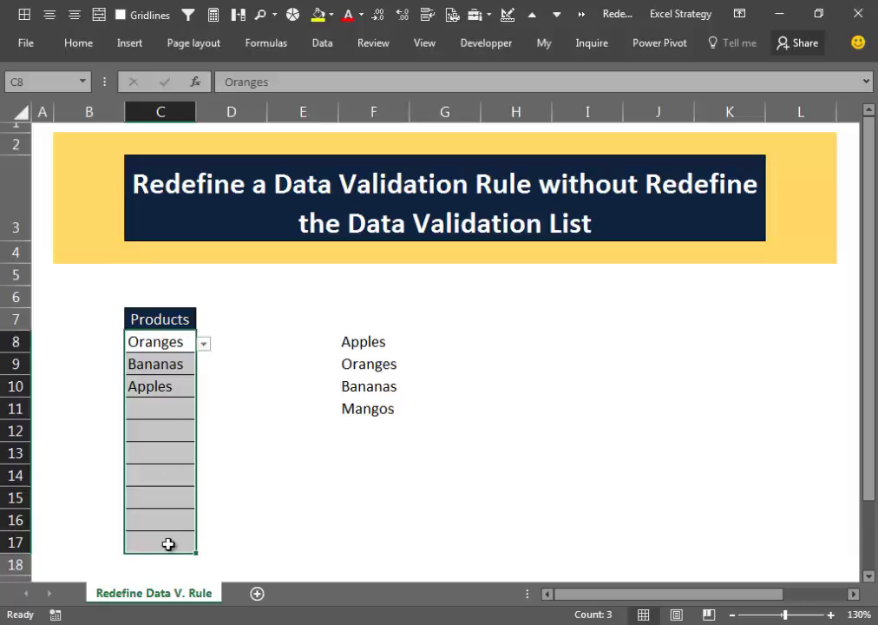
pyautogui.click(323, 43)
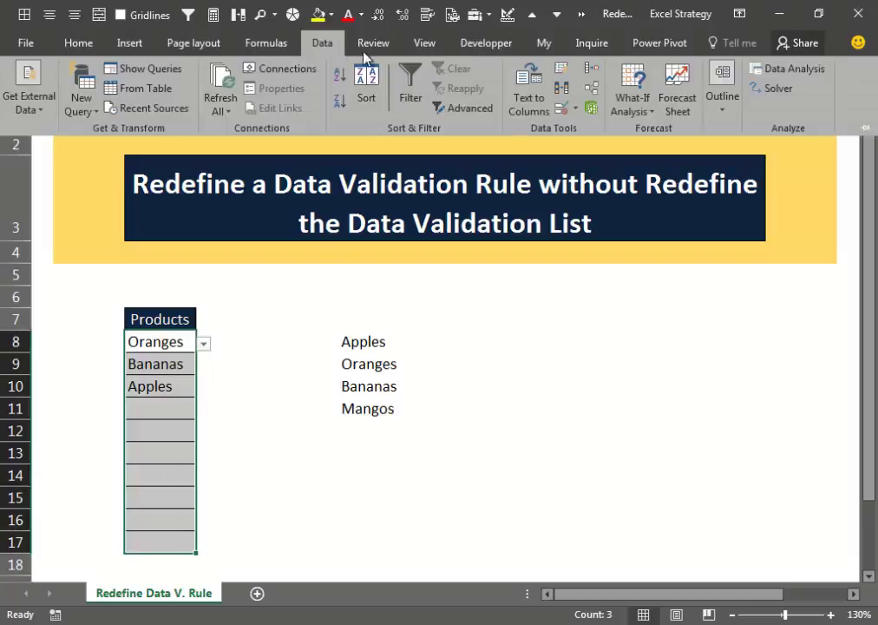
pyautogui.click(562, 114)
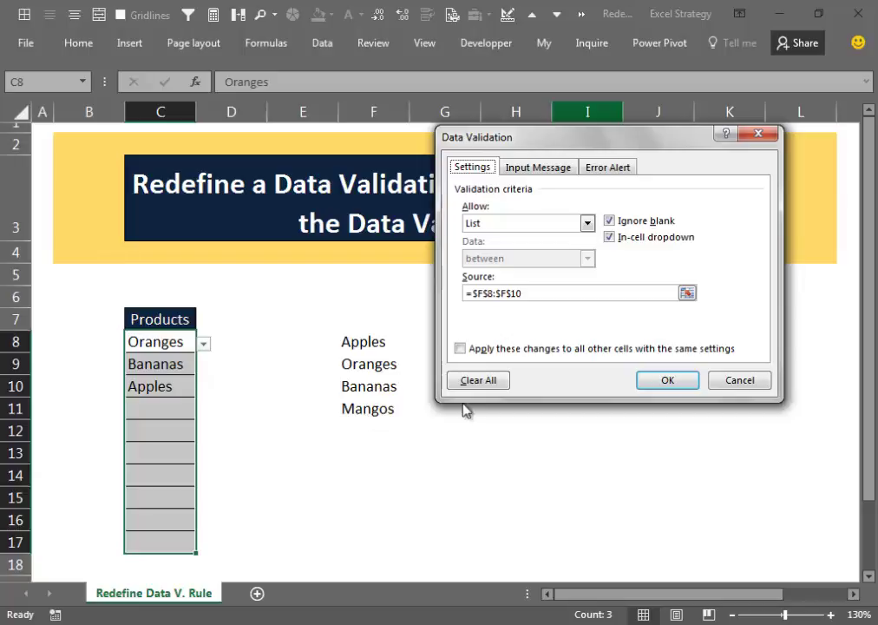
pyautogui.click(684, 386)
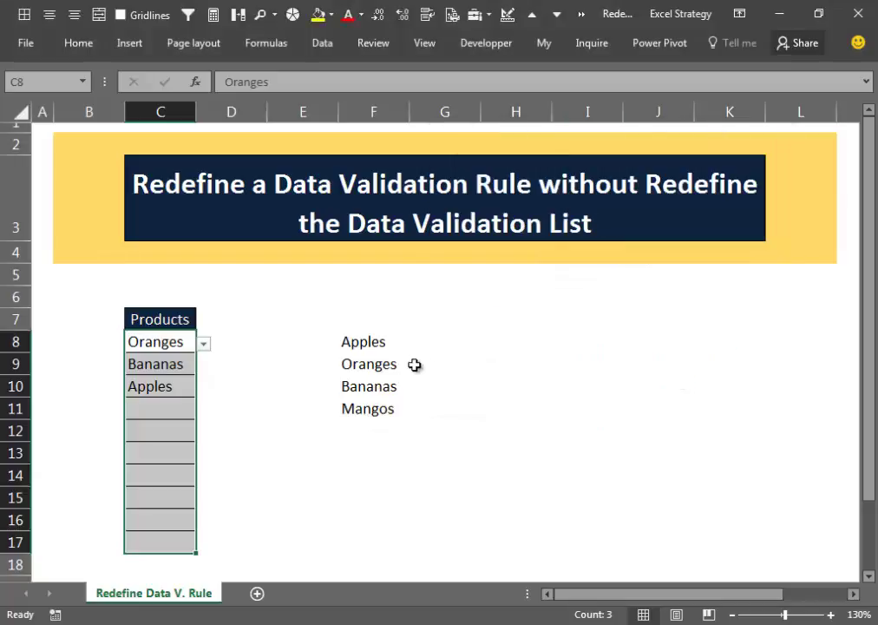
pyautogui.click(160, 413)
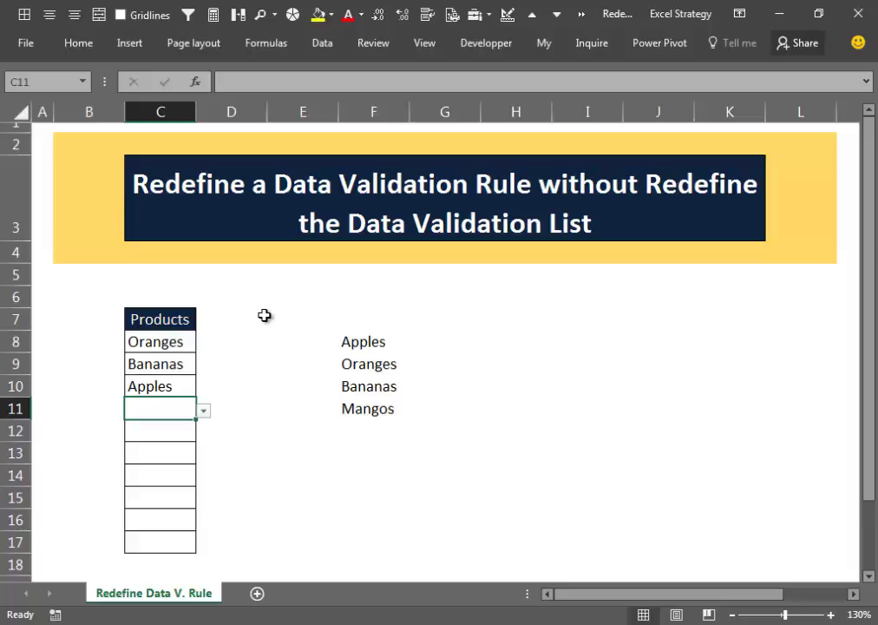
pyautogui.click(381, 413)
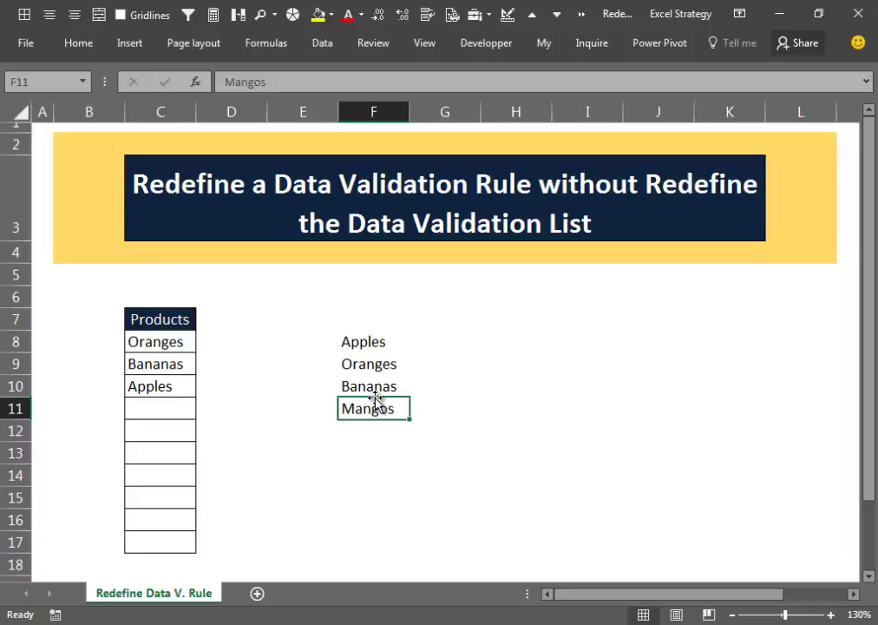
# - Shift-drag Mangos from F11 up between Oranges and Bananas, inside the F8:F10 source range
pyautogui.moveTo(374, 399); pyautogui.dragTo(375, 391)
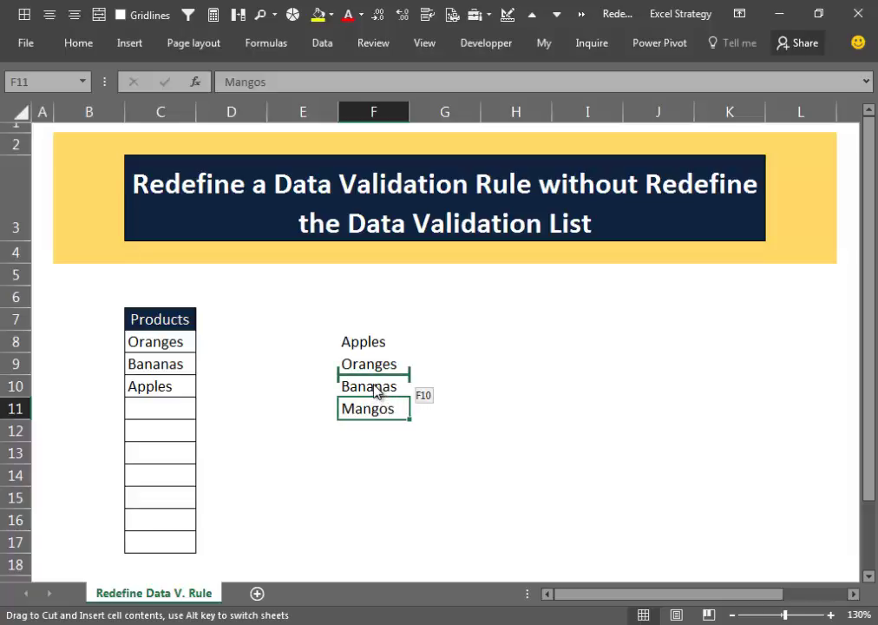
pyautogui.moveTo(375, 390); pyautogui.dragTo(373, 385)
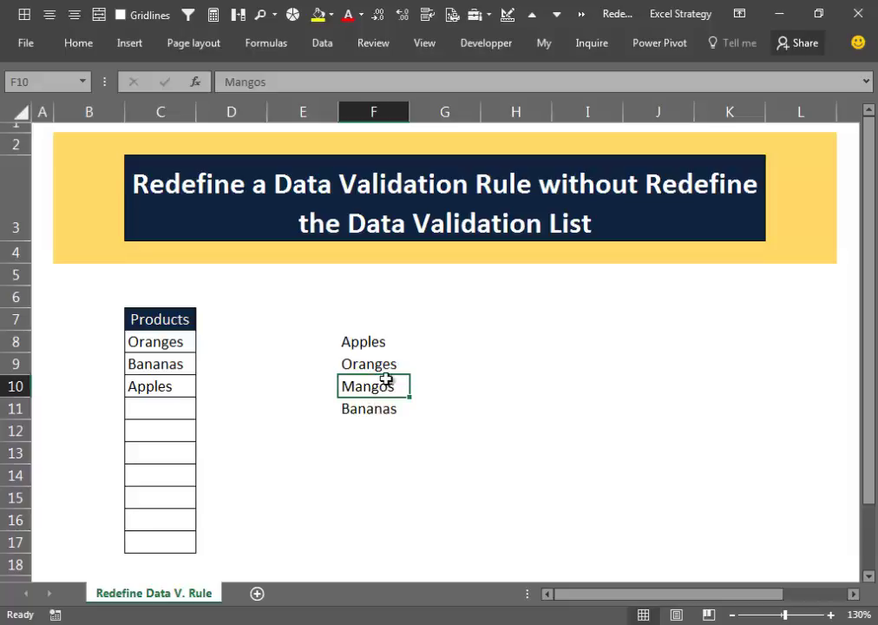
pyautogui.click(185, 409)
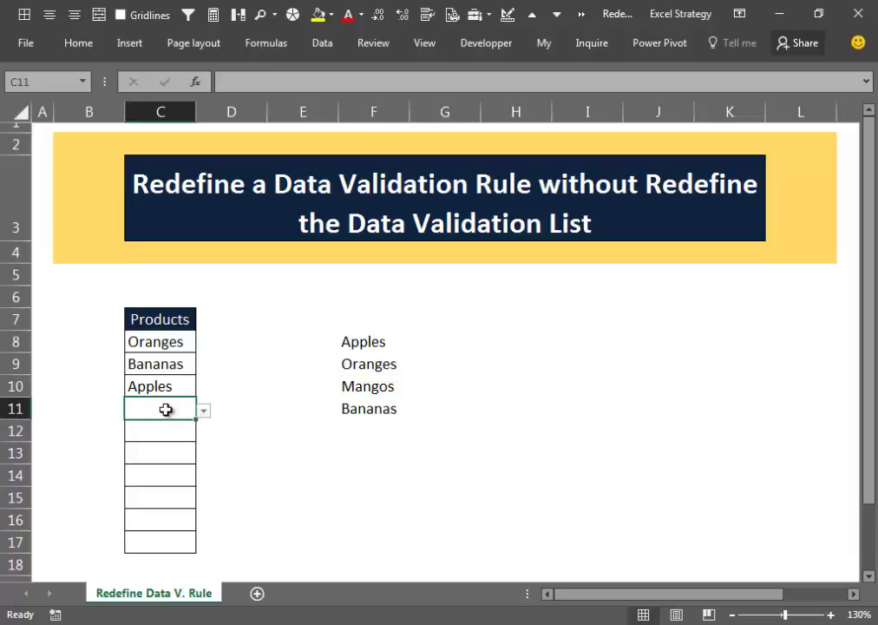
pyautogui.click(204, 410)
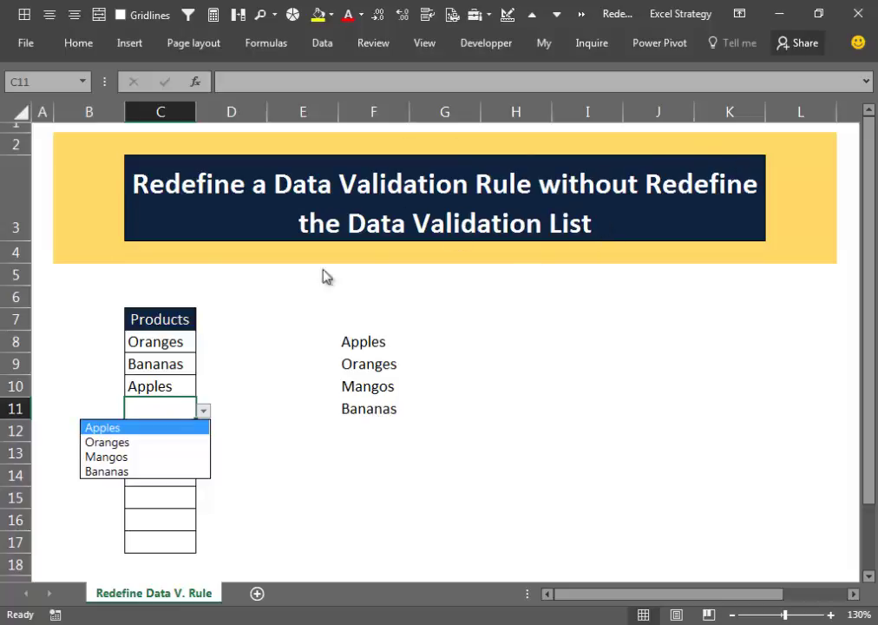
pyautogui.click(169, 409)
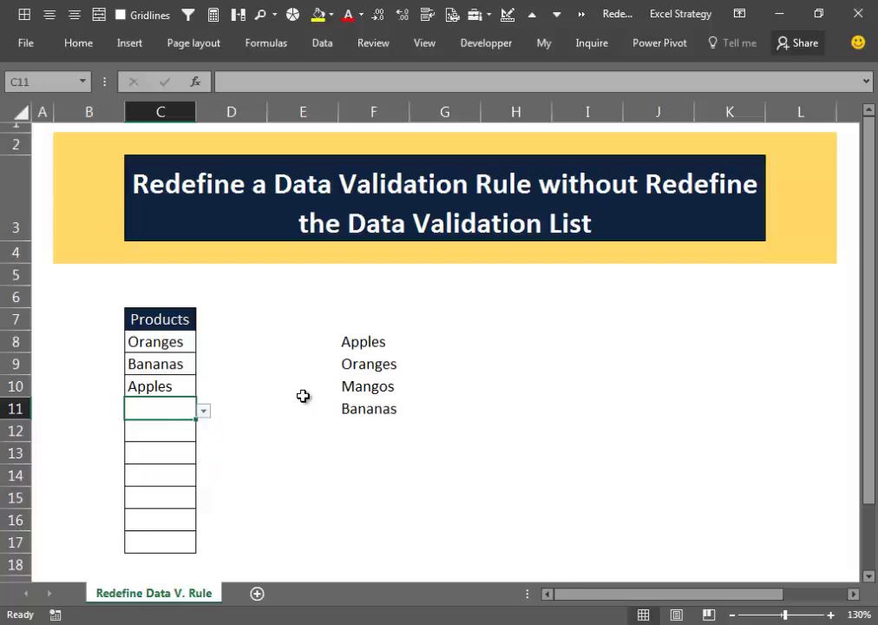